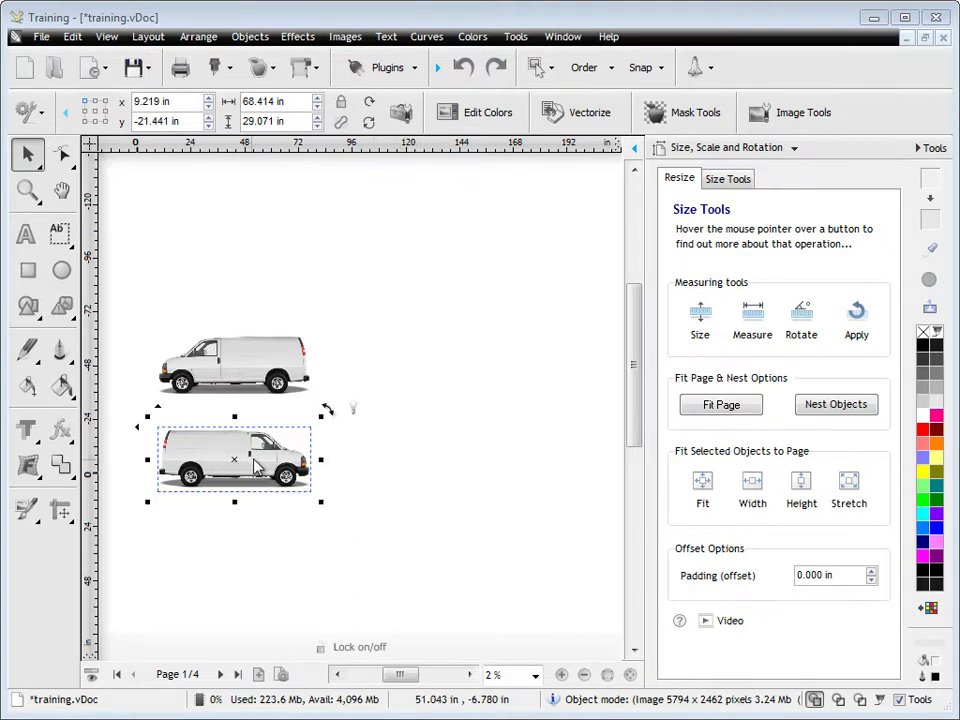
- Start resizing the lower van by a known length and span the ruler from the rear wheel centre to the front wheel centre
left_click(699, 322)
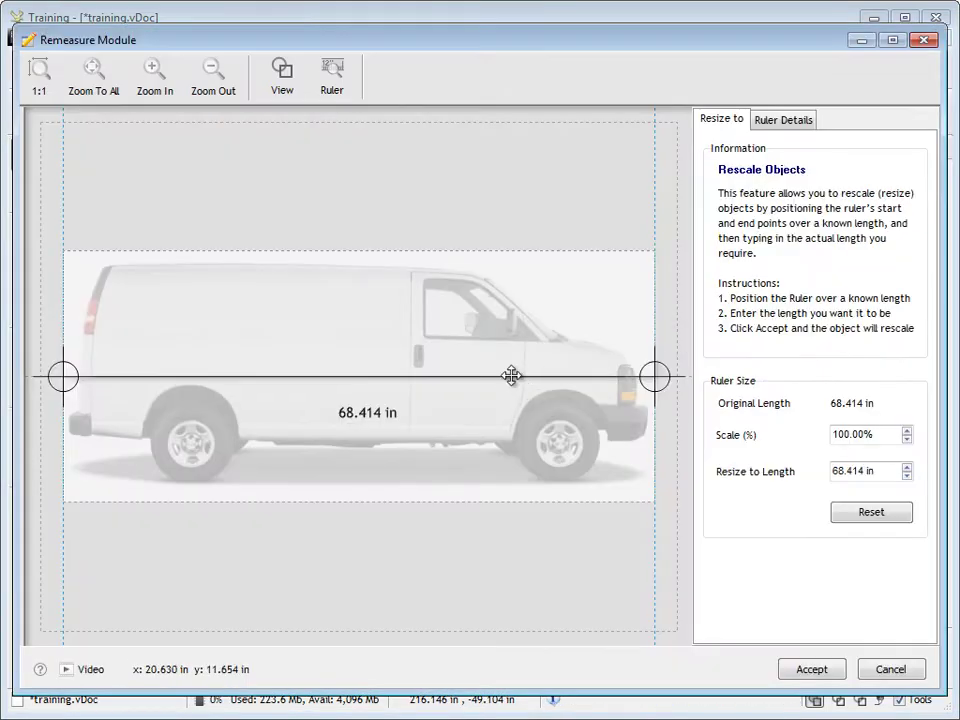
left_click_drag(66, 386, 195, 452)
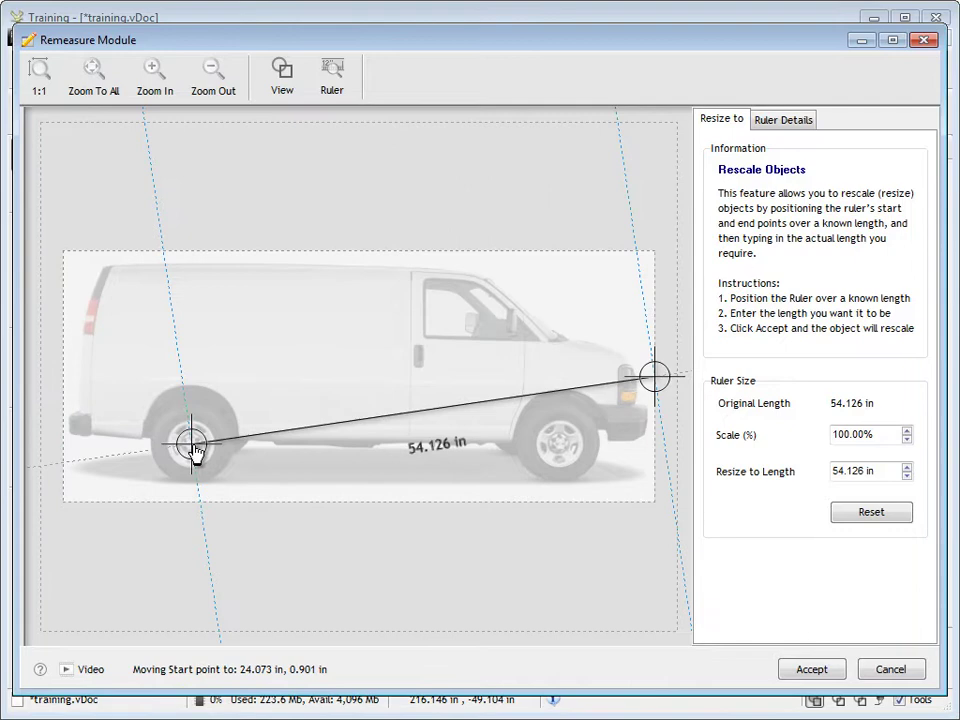
left_click_drag(654, 377, 560, 453)
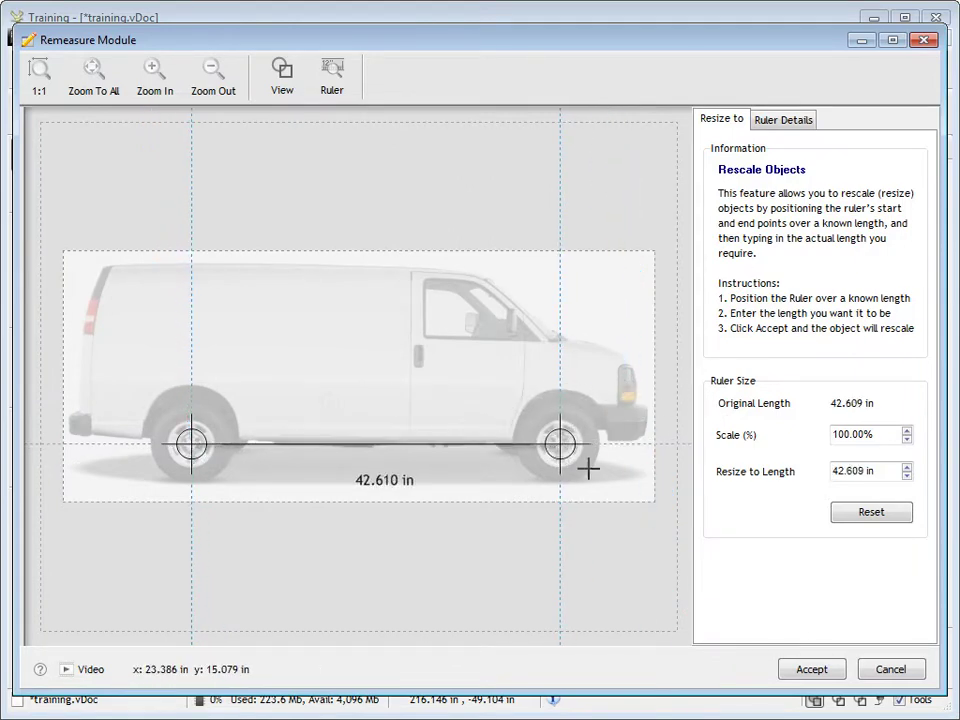
- Rescale the lower van so its wheelbase is 135.00 in, and move the enlarged van below the small one
left_click_drag(876, 470, 843, 470)
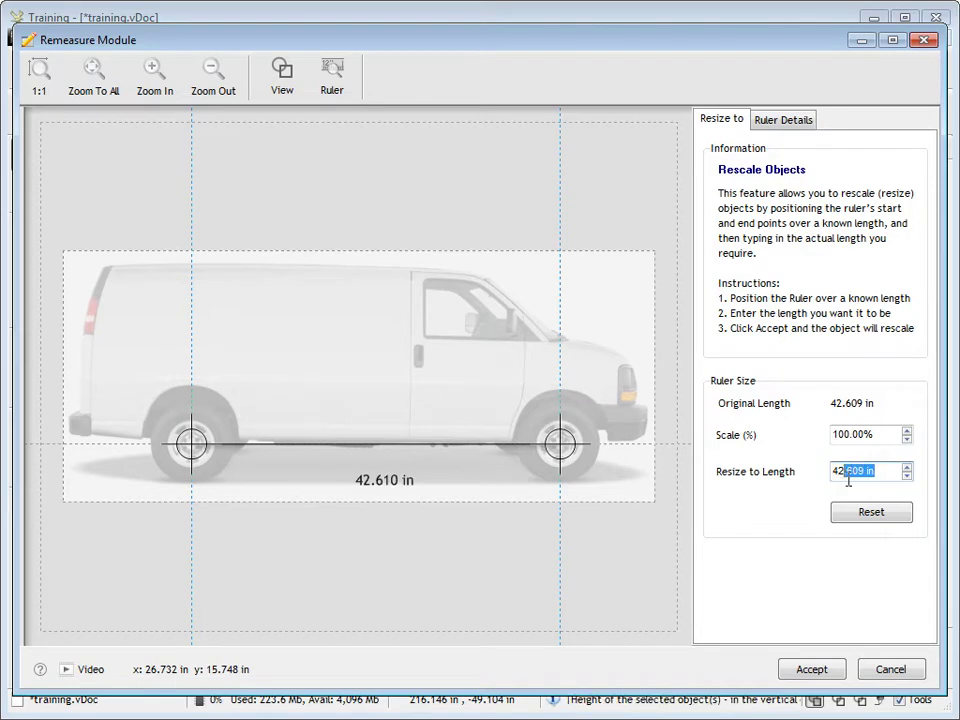
key("BackSpace")
key("BackSpace")
key("BackSpace")
key("BackSpace")
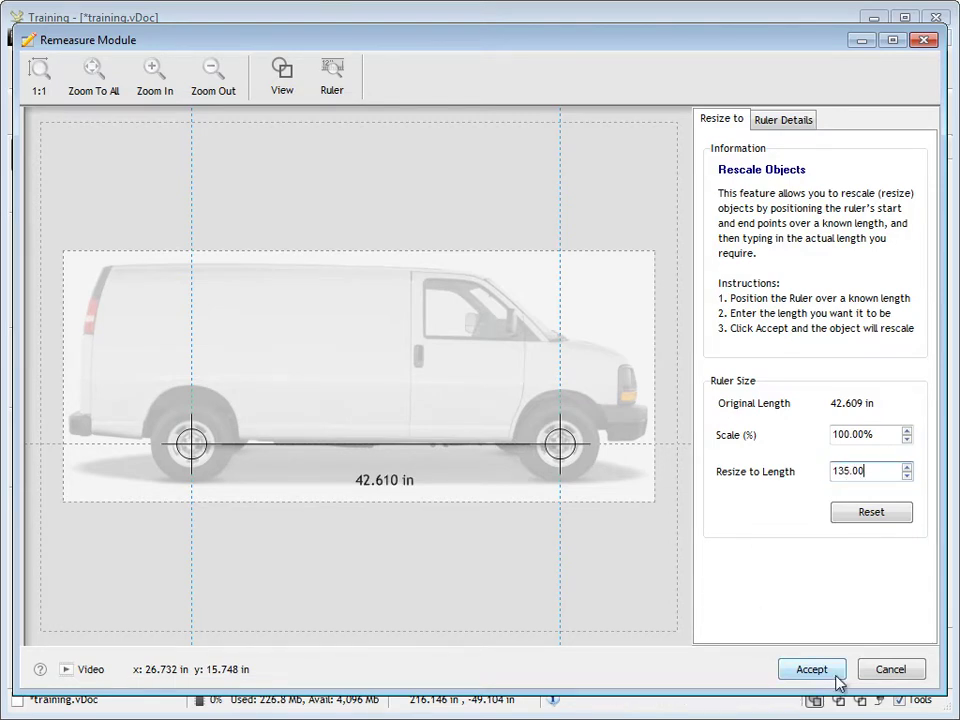
left_click(788, 668)
left_click_drag(306, 399, 392, 498)
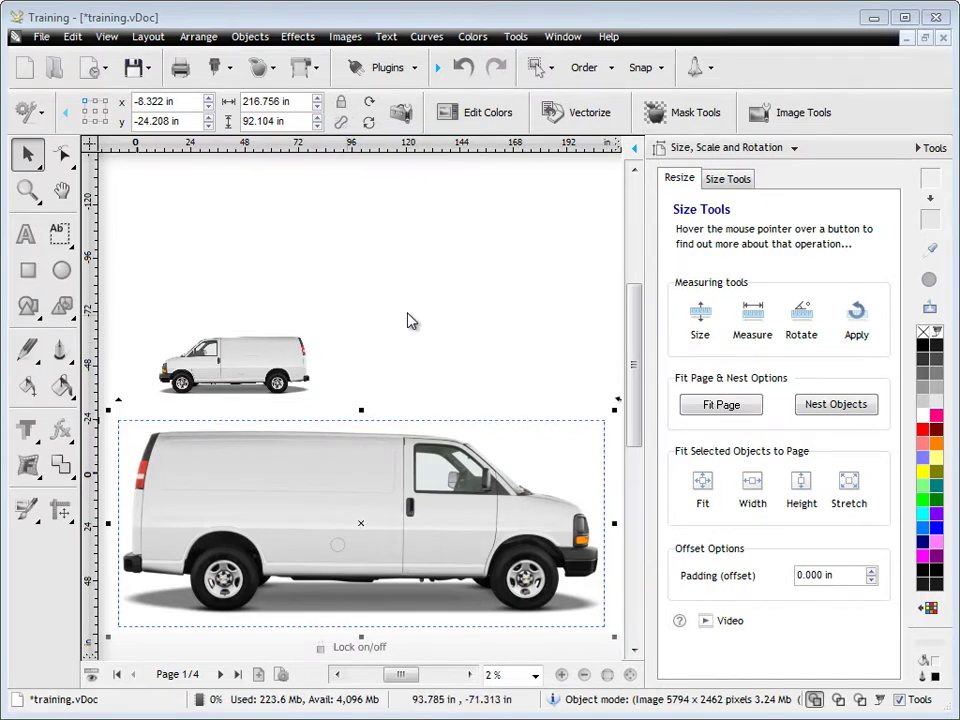
- Apply the same rescaling to the upper van and position it directly above the enlarged lower van
left_click(255, 368)
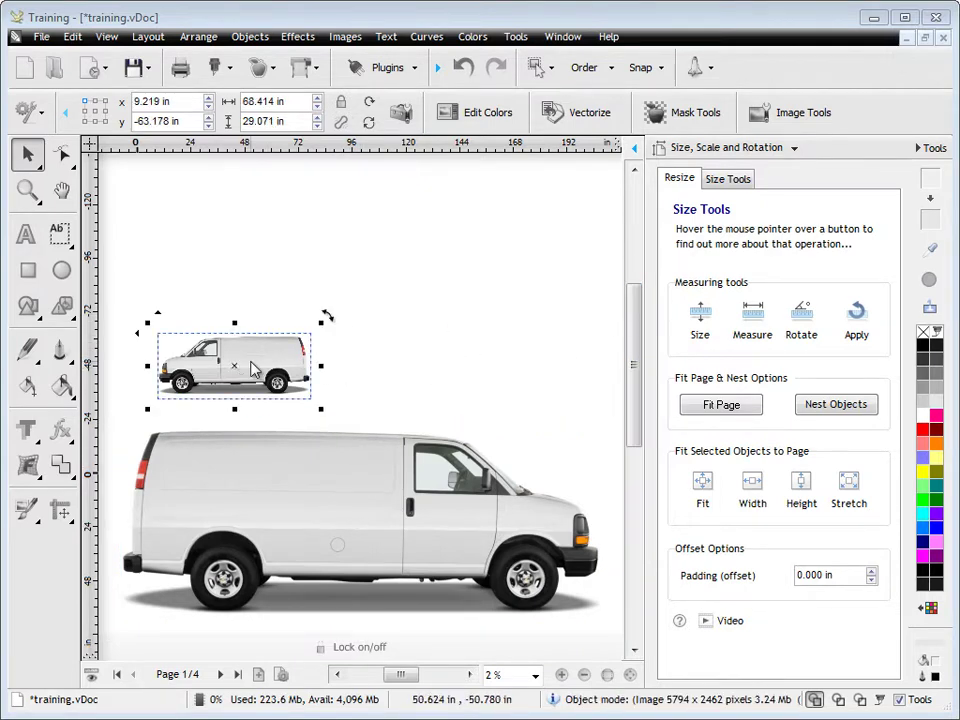
left_click(857, 318)
left_click_drag(435, 231, 420, 363)
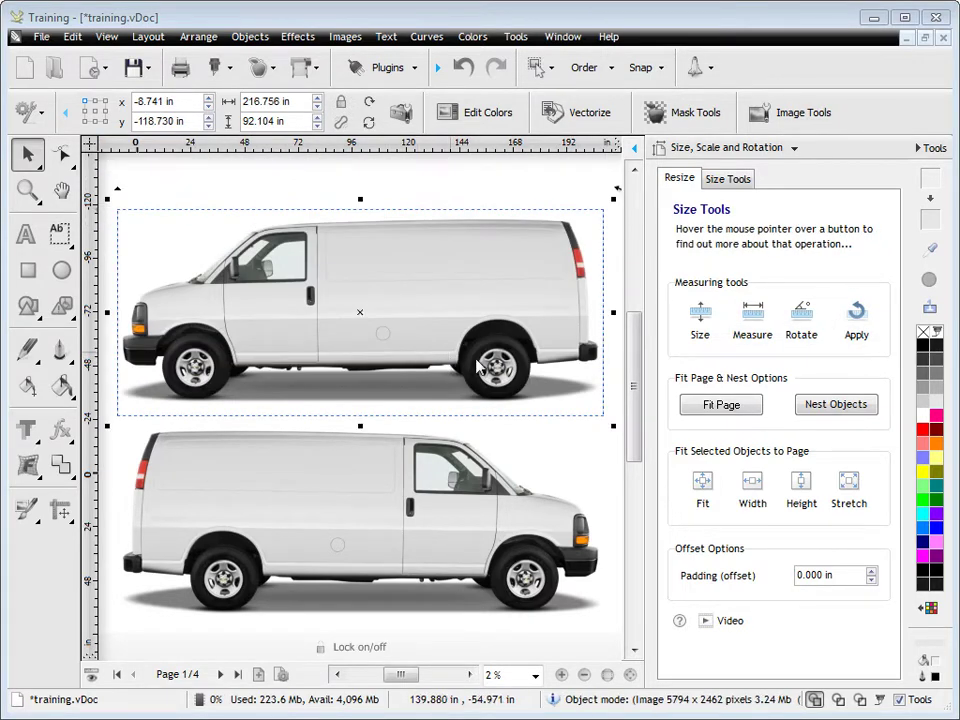
- Measure the upper van's wheelbase with the ruler from the front wheel centre to the rear wheel centre
left_click(745, 337)
left_click_drag(71, 386, 163, 459)
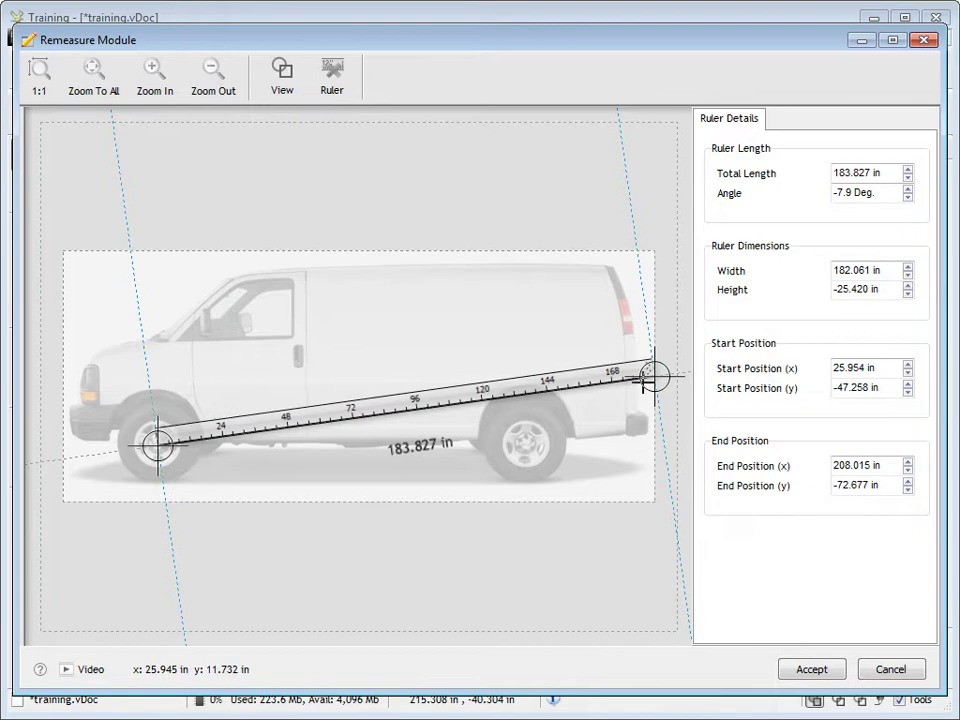
left_click_drag(652, 375, 527, 452)
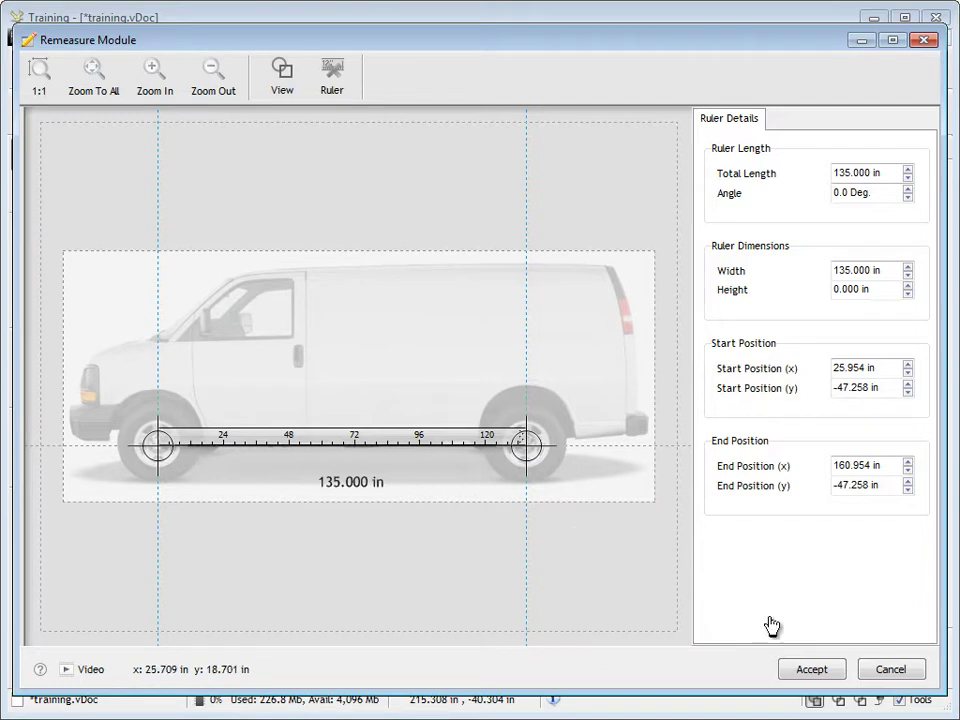
left_click(799, 667)
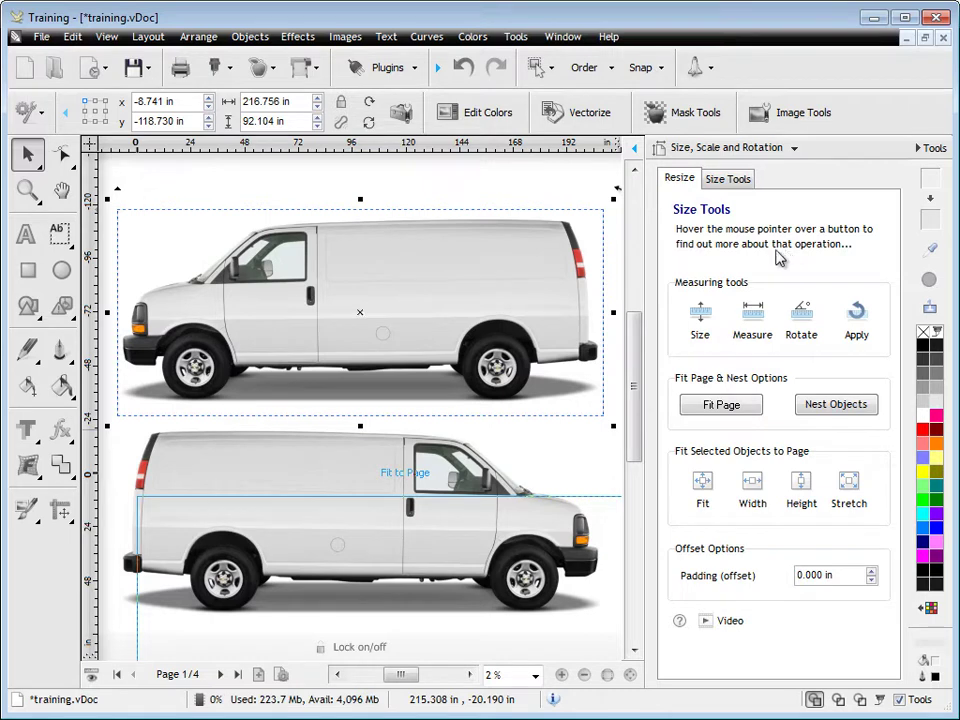
- Go to page 2 and select the photo of the coloured chairs
left_click(221, 676)
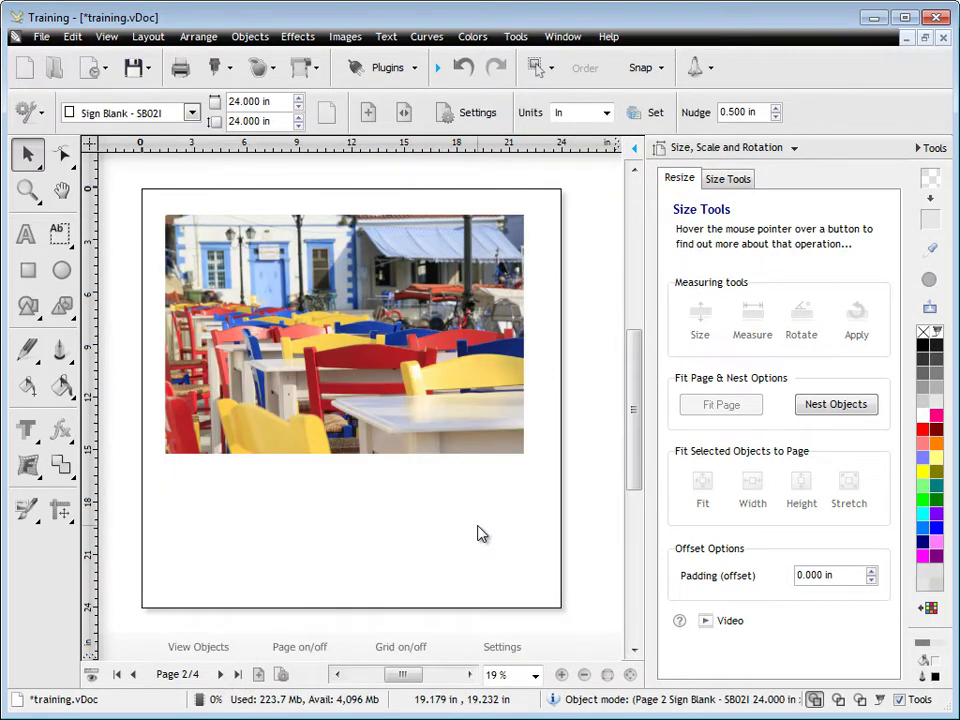
left_click(383, 347)
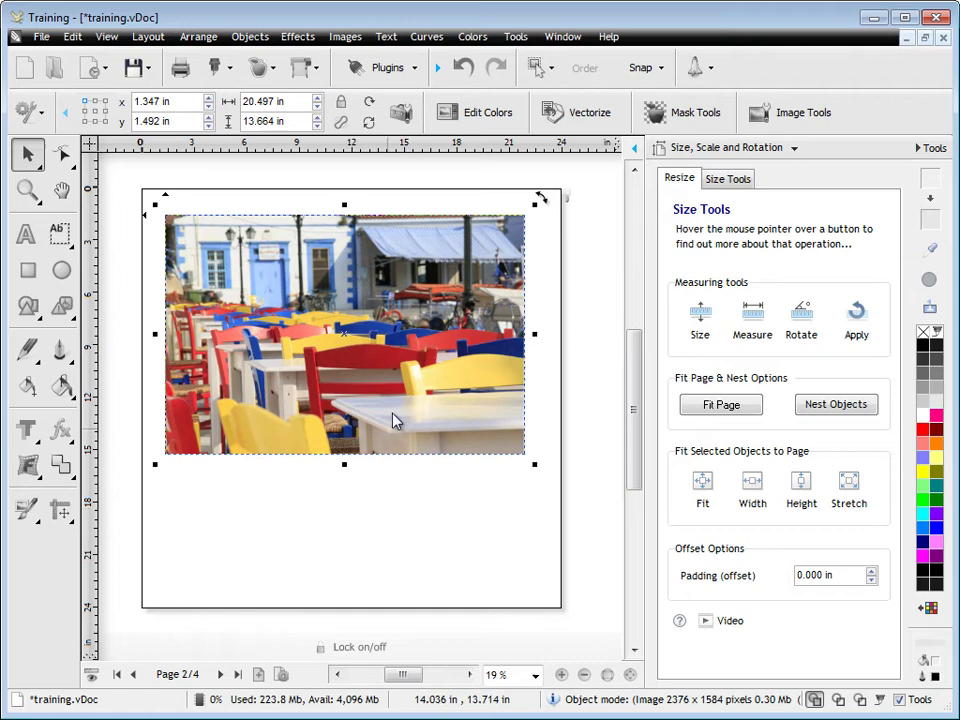
- Try aligning the photo to the page corner and enlarging it to the page width, undo the enlargement, and move the photo back inside the page
left_click_drag(415, 406, 392, 379)
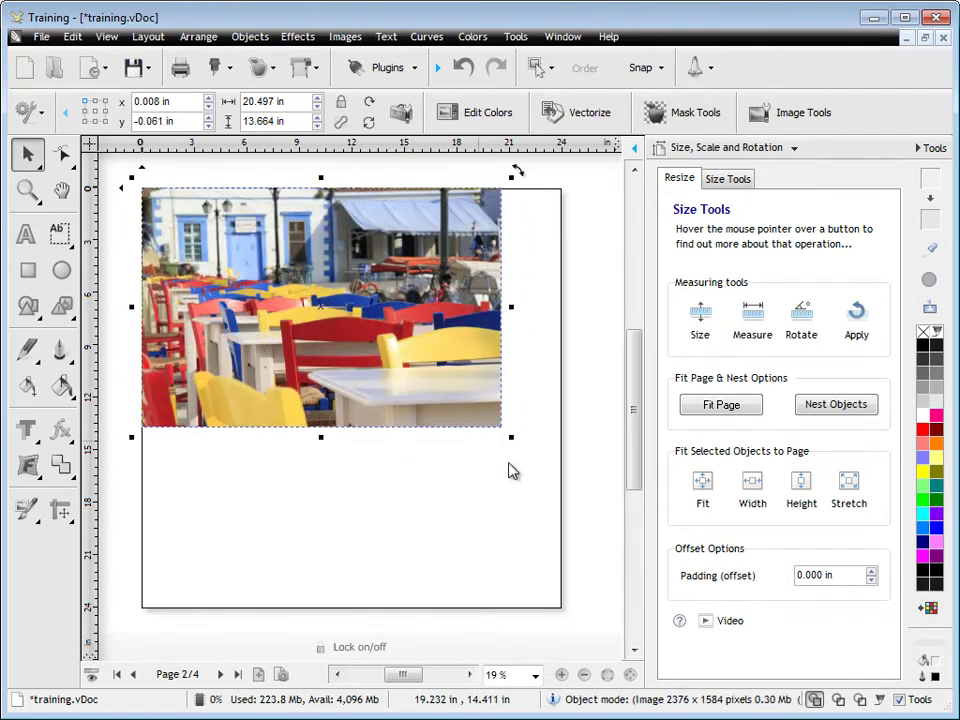
left_click_drag(510, 462, 572, 478)
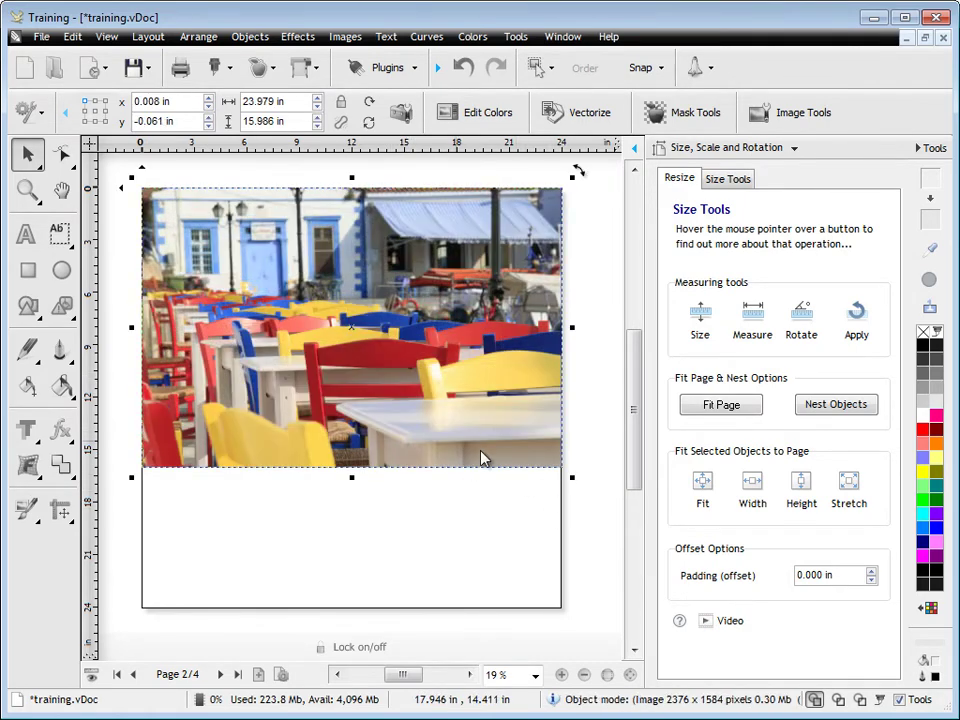
left_click(462, 67)
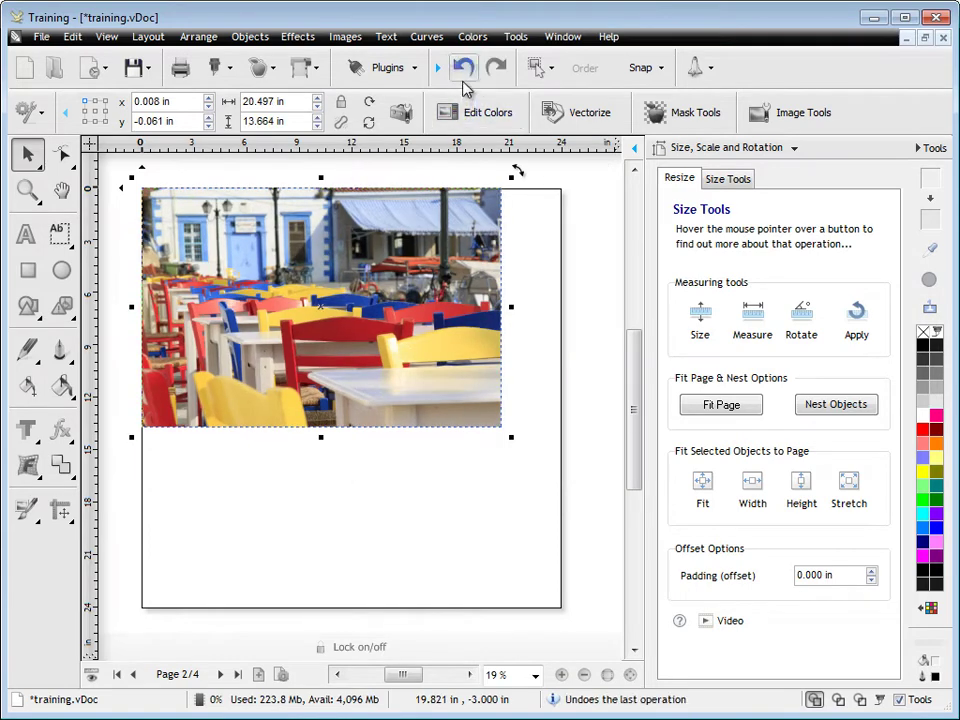
left_click_drag(419, 288, 441, 331)
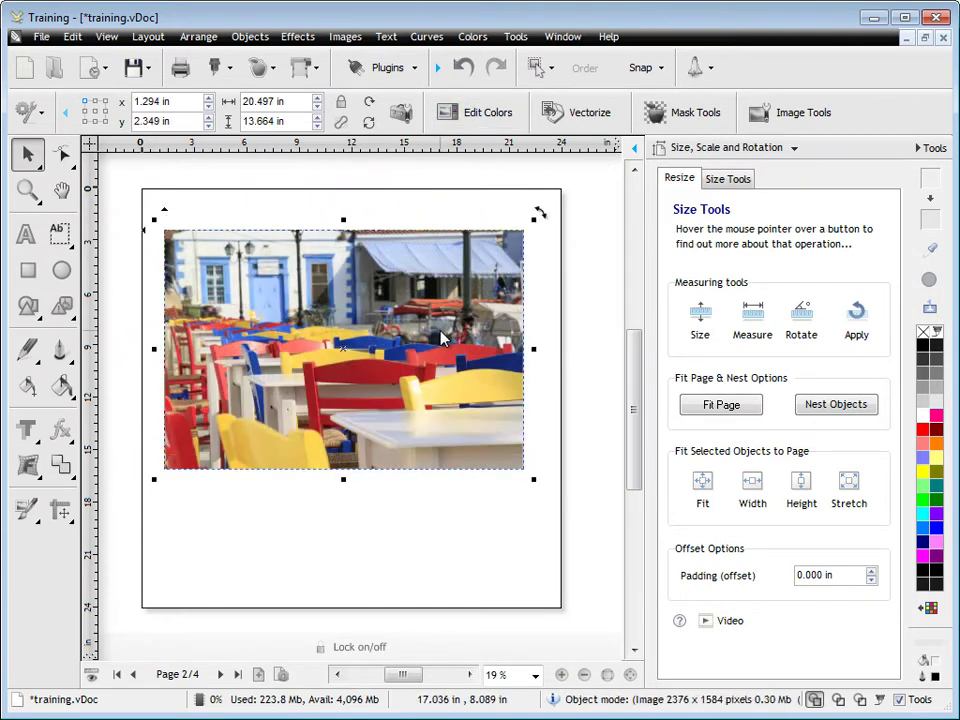
- Fit page 2 to the selected photo's size, and undo a trial move of the photo off the page
left_click(721, 405)
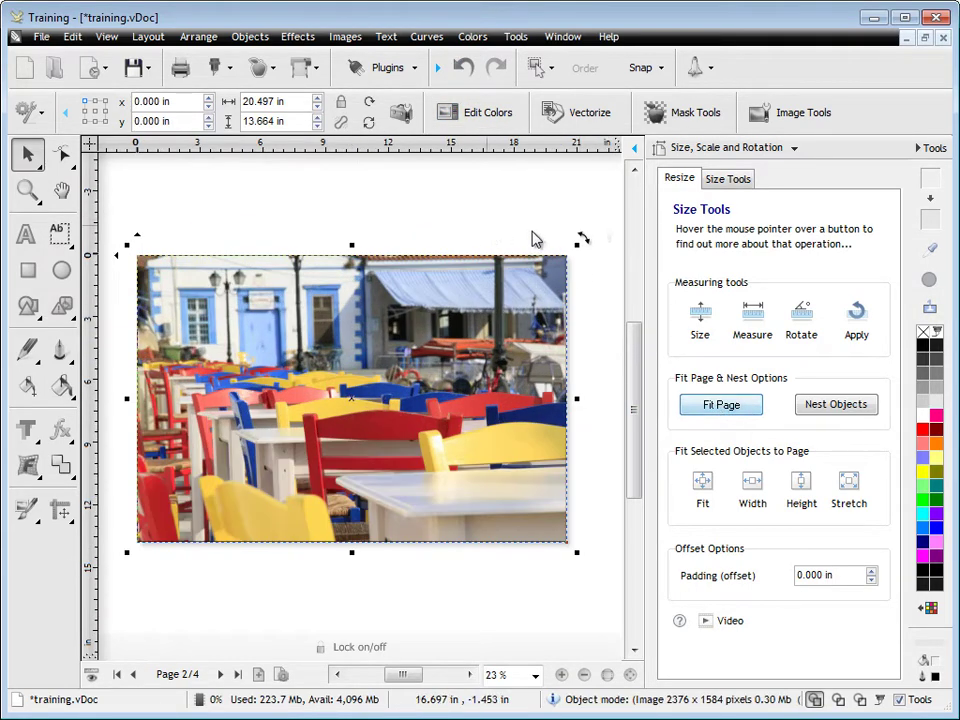
left_click_drag(535, 292, 465, 396)
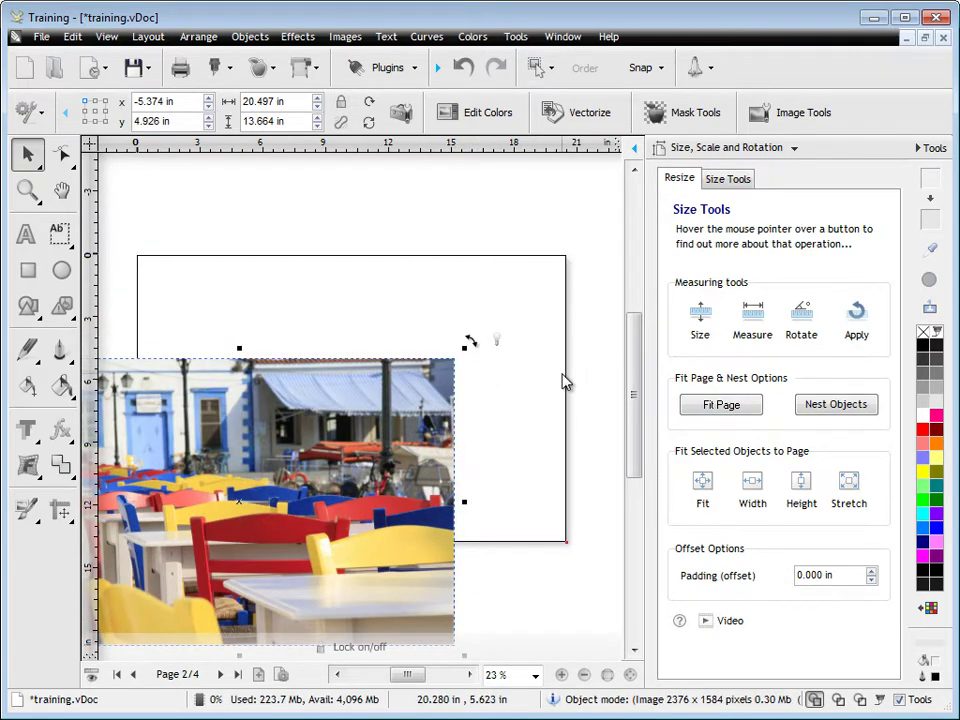
left_click(464, 68)
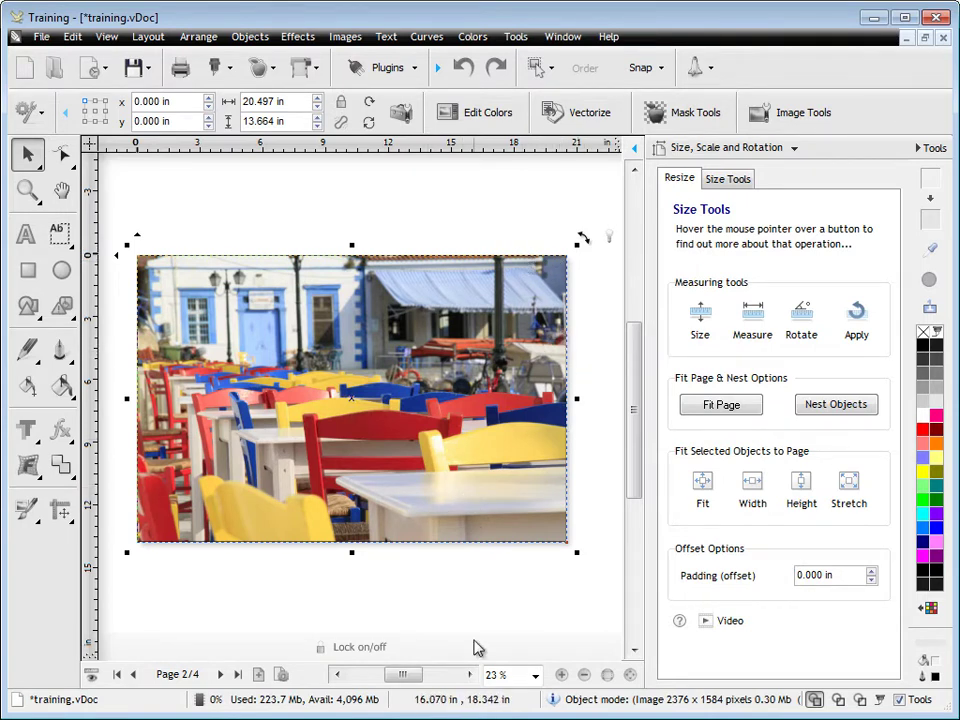
- Lock the photo on page 2 and test the lock by trying to move it
left_click(363, 648)
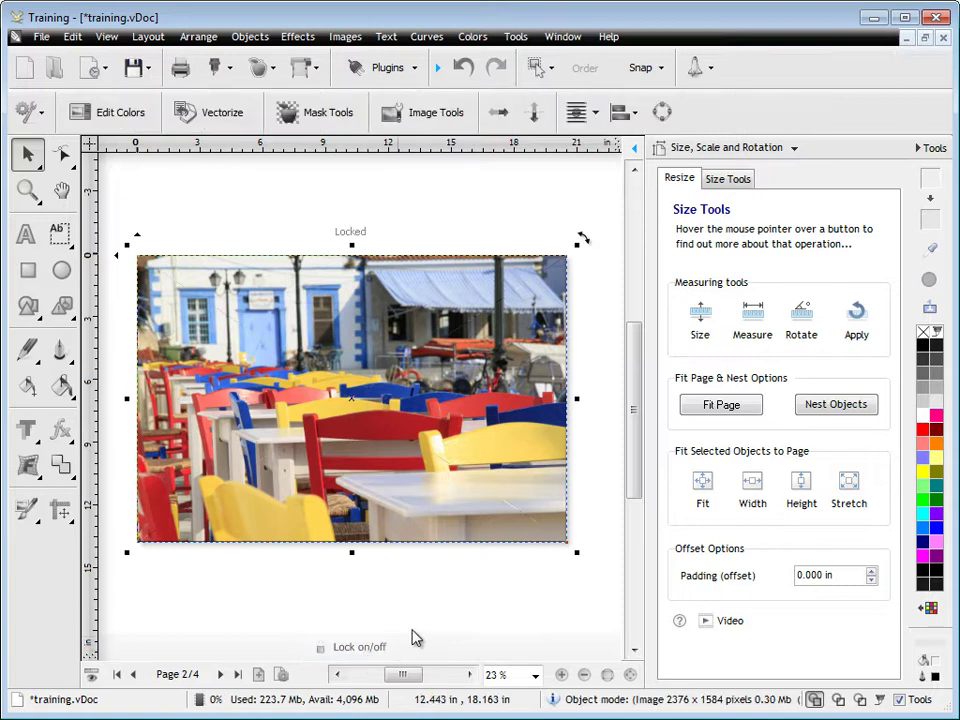
left_click(468, 620)
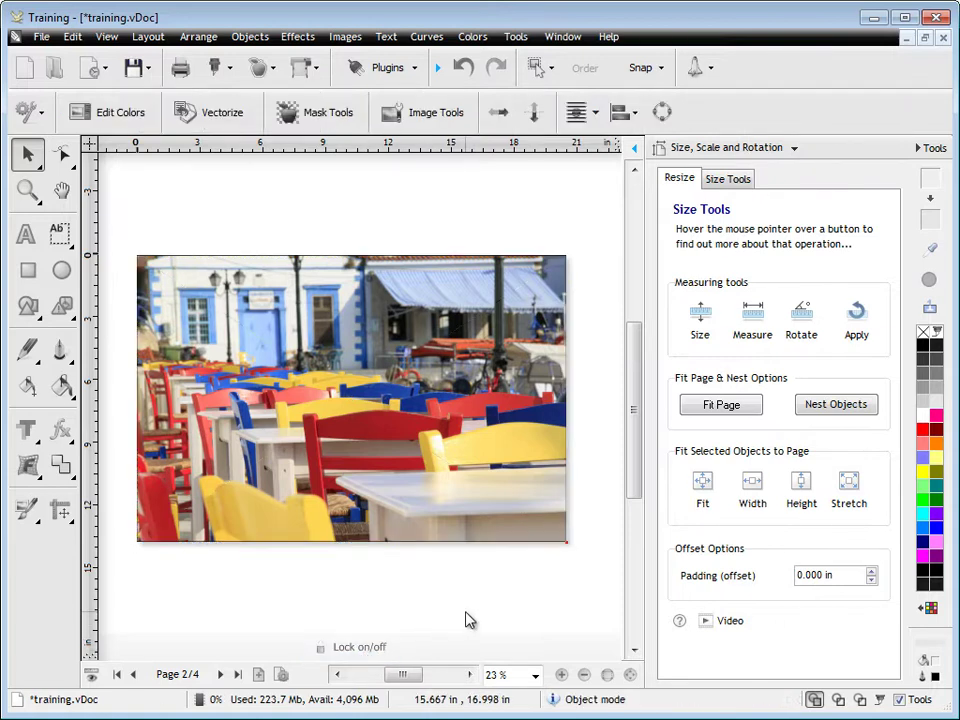
left_click(370, 485)
left_click_drag(343, 484, 454, 568)
left_click(297, 513)
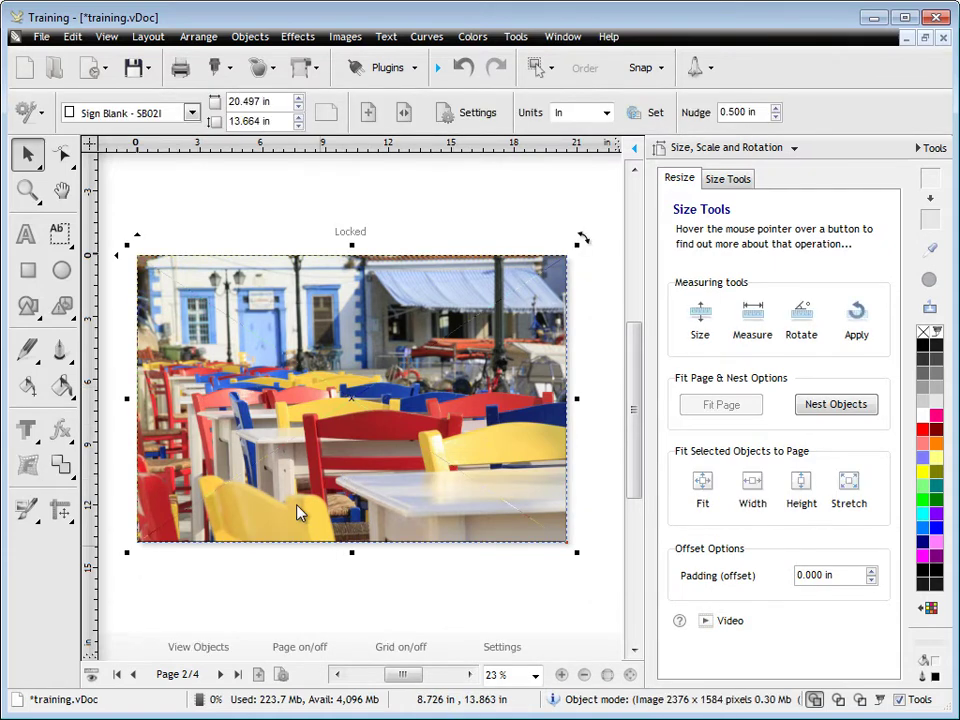
left_click_drag(297, 513, 360, 463)
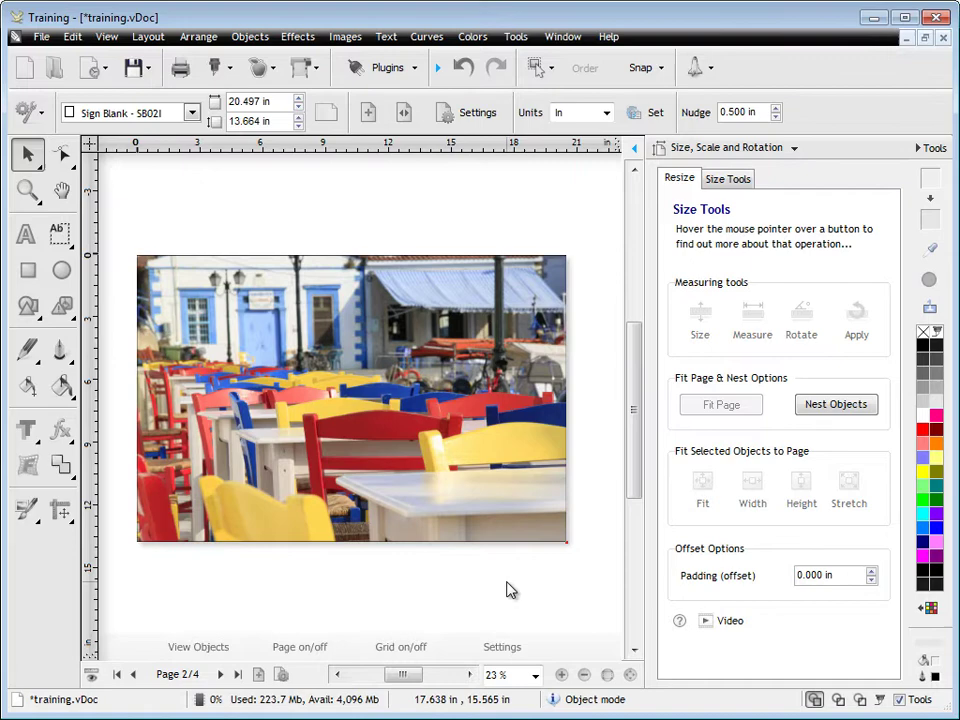
- Go to page 3, nest all its objects on the Letter page, and undo the nesting
left_click(220, 674)
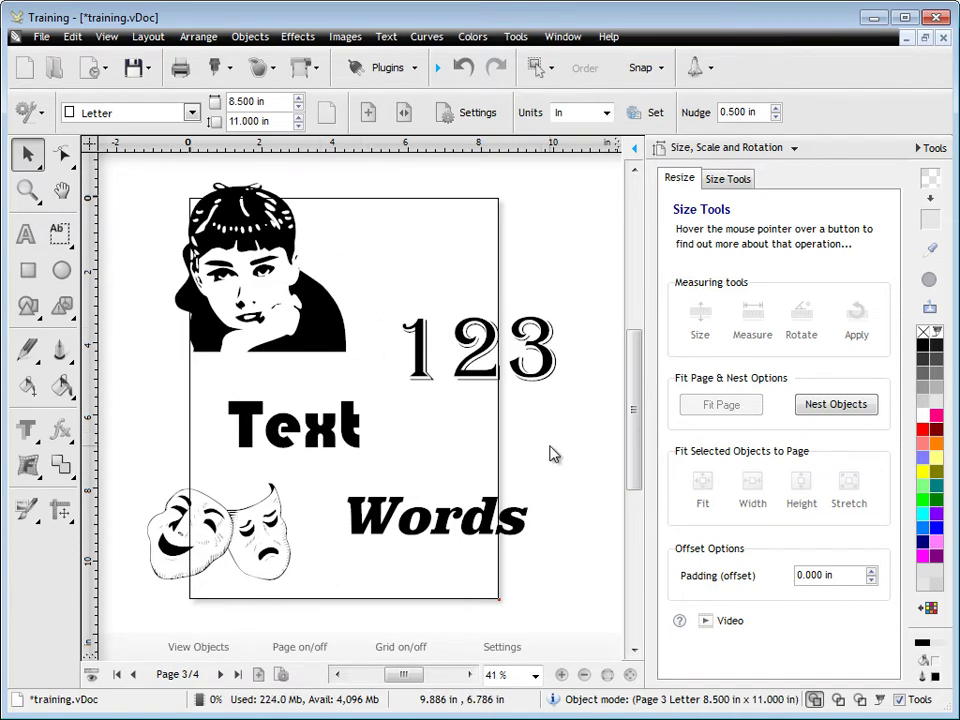
left_click(846, 406)
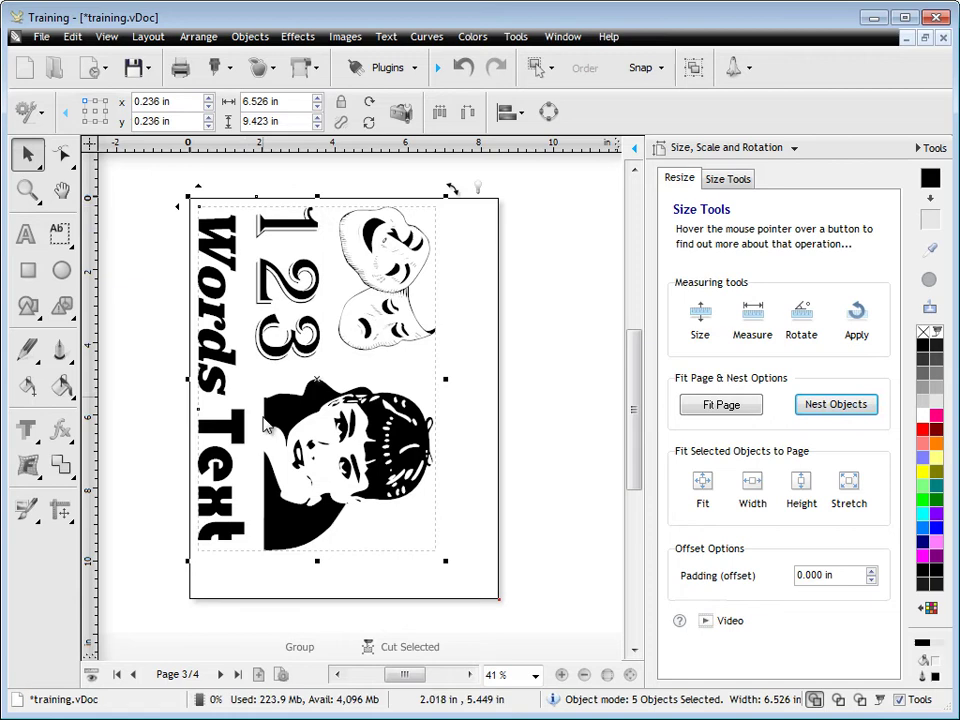
left_click(546, 398)
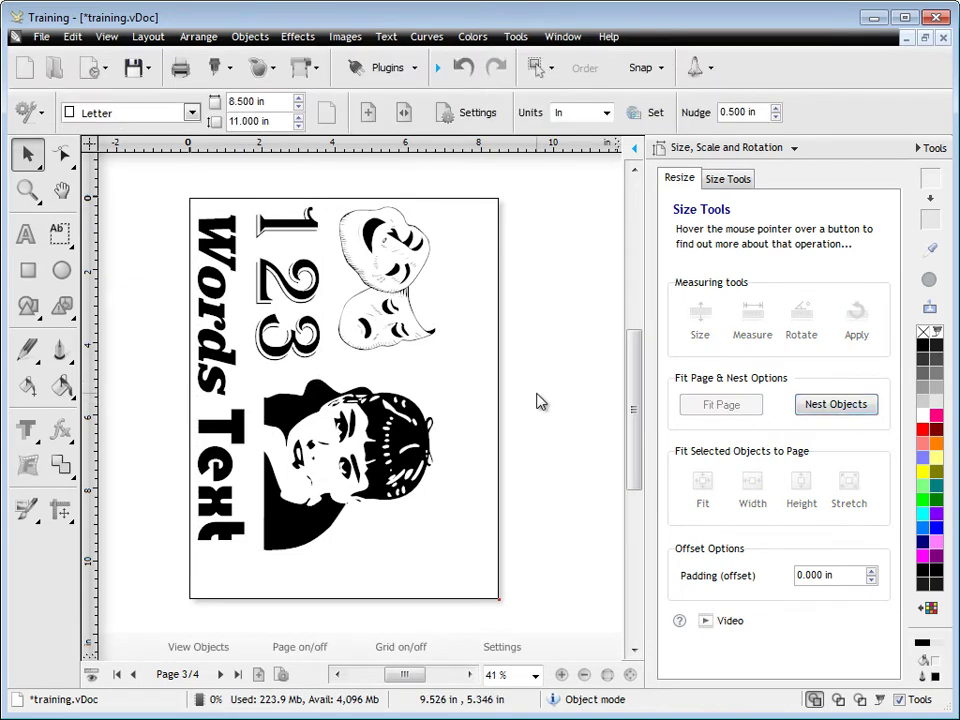
left_click(463, 67)
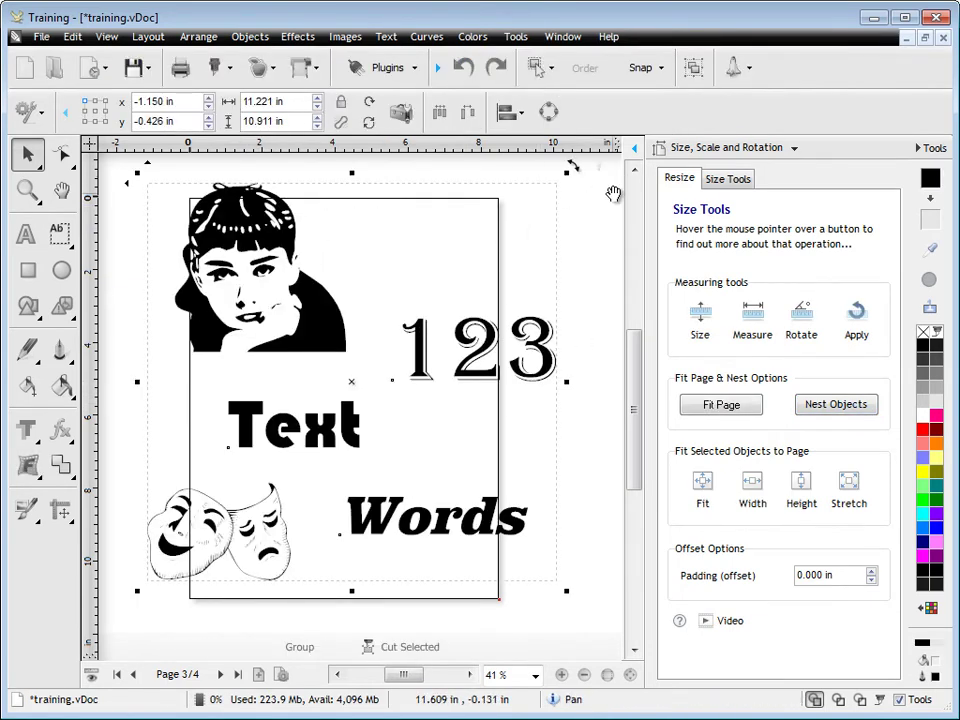
- Set the nudge distance to 0.100 in and nest the objects on page 3 with this tighter spacing
left_click(562, 230)
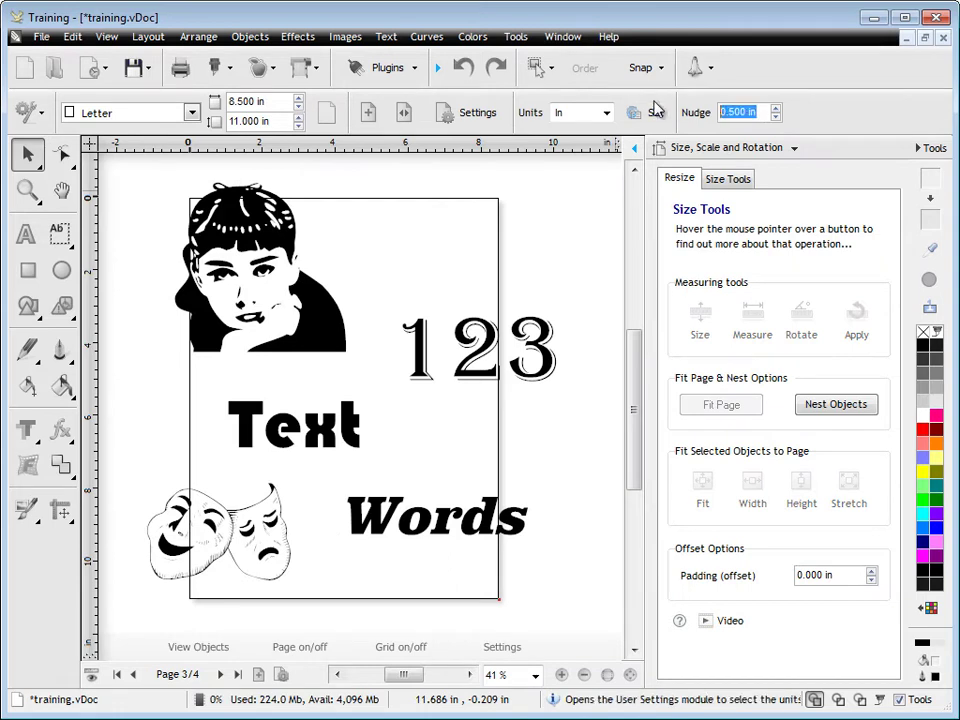
type("0")
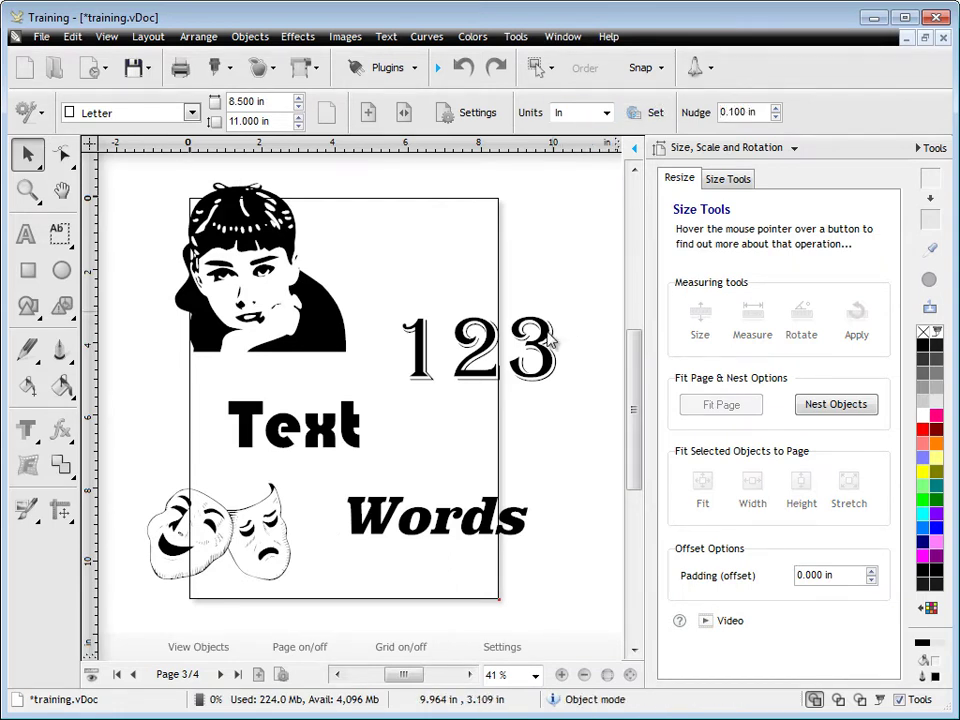
left_click(818, 406)
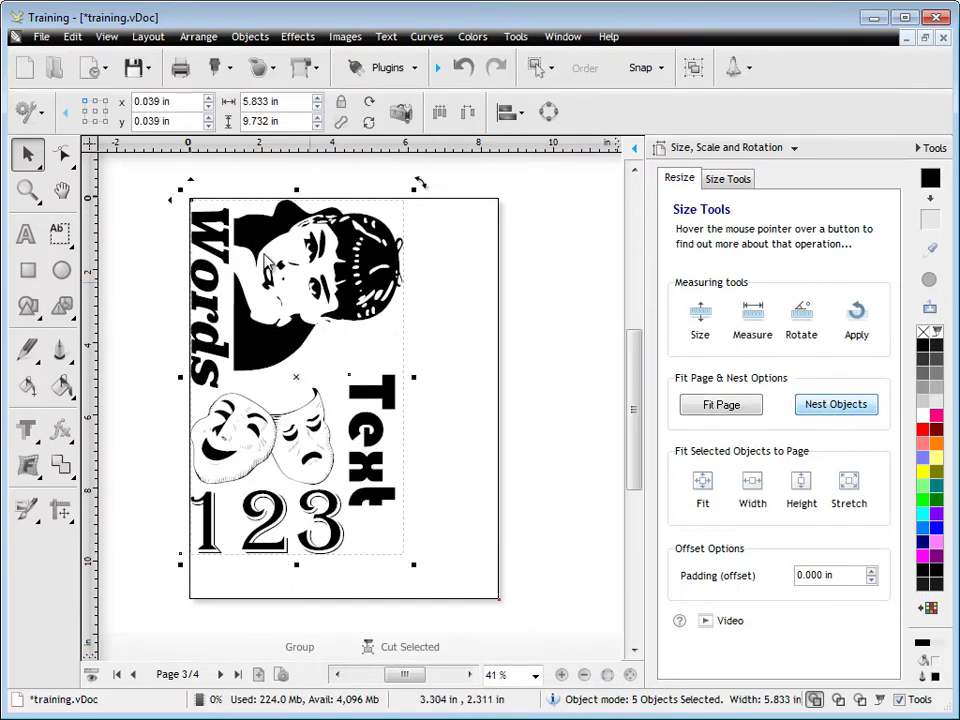
left_click(533, 394)
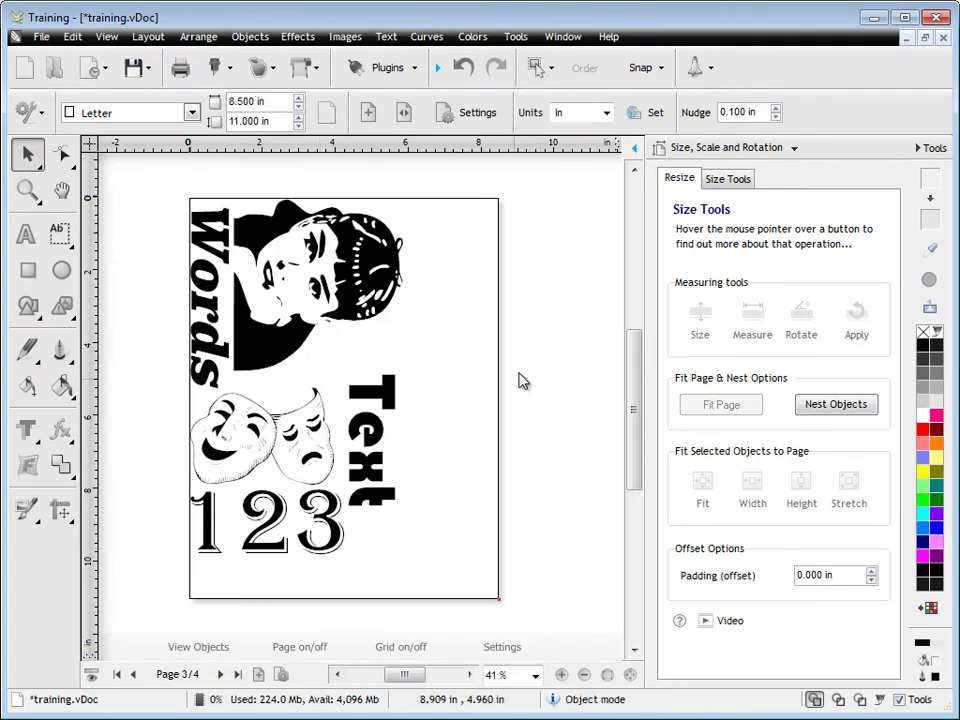
- Go to page 4, select the unicorn, and preview the Fit, Width, Height and Stretch options for fitting it to the page
left_click(220, 674)
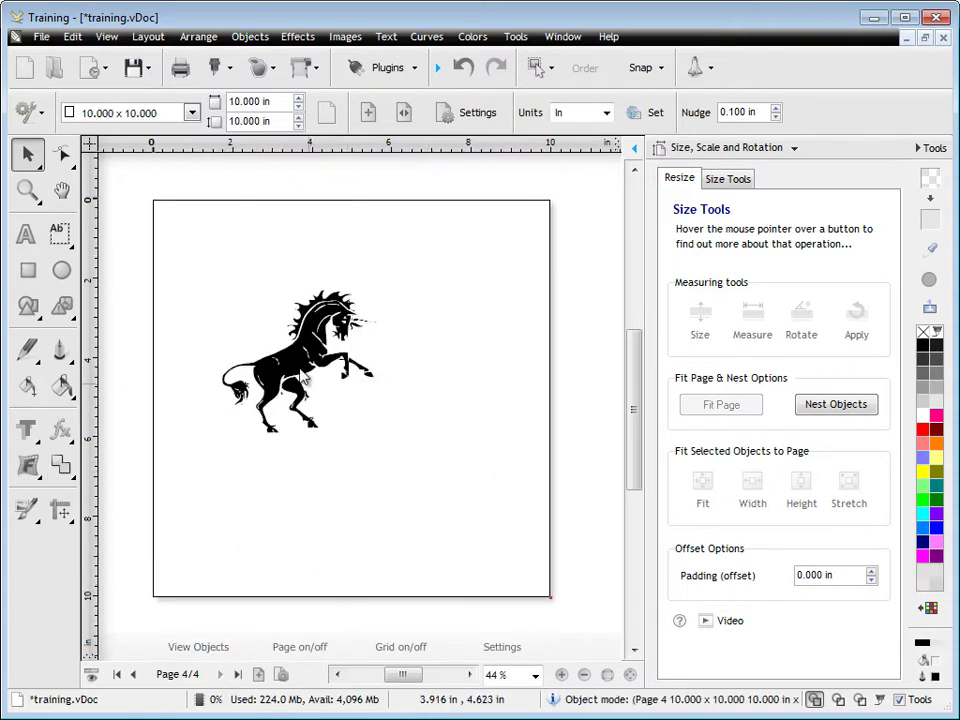
left_click(299, 357)
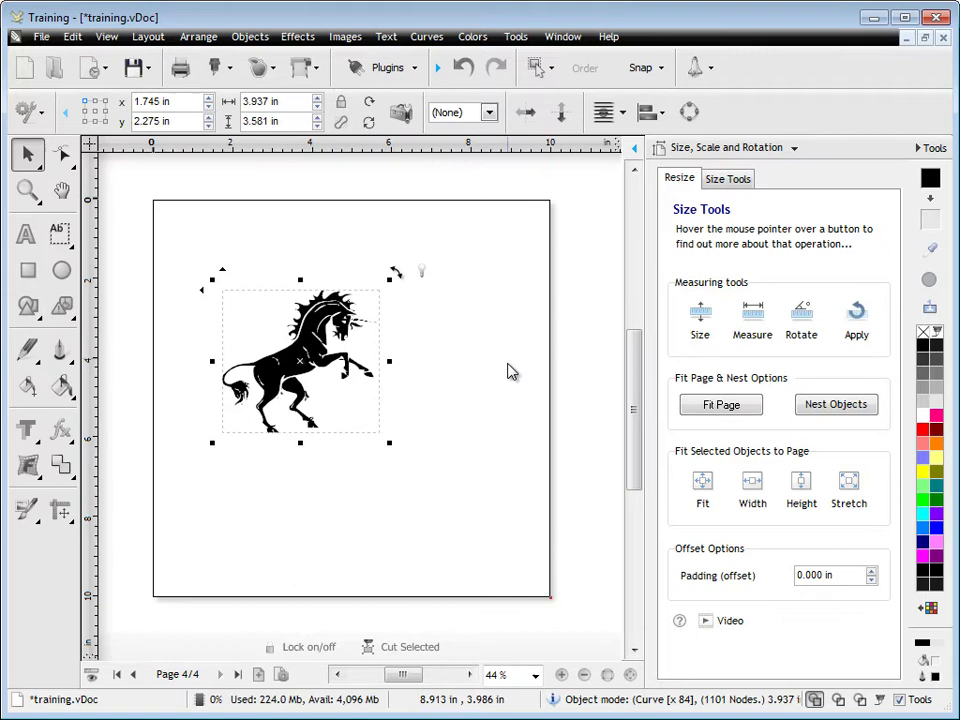
mouse_move(701, 487)
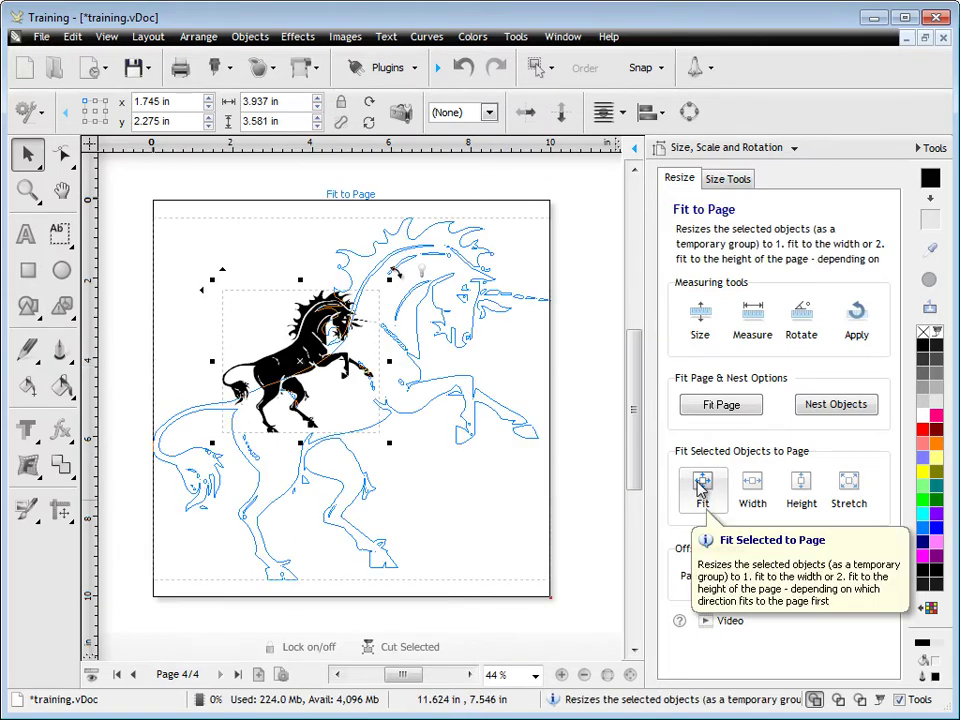
mouse_move(751, 485)
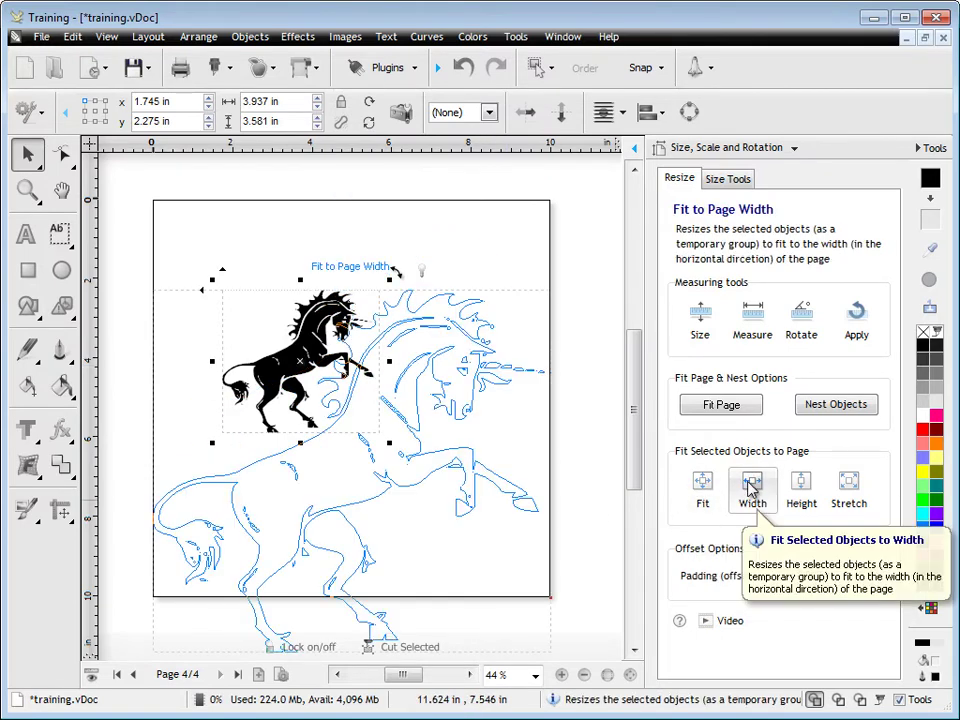
mouse_move(803, 490)
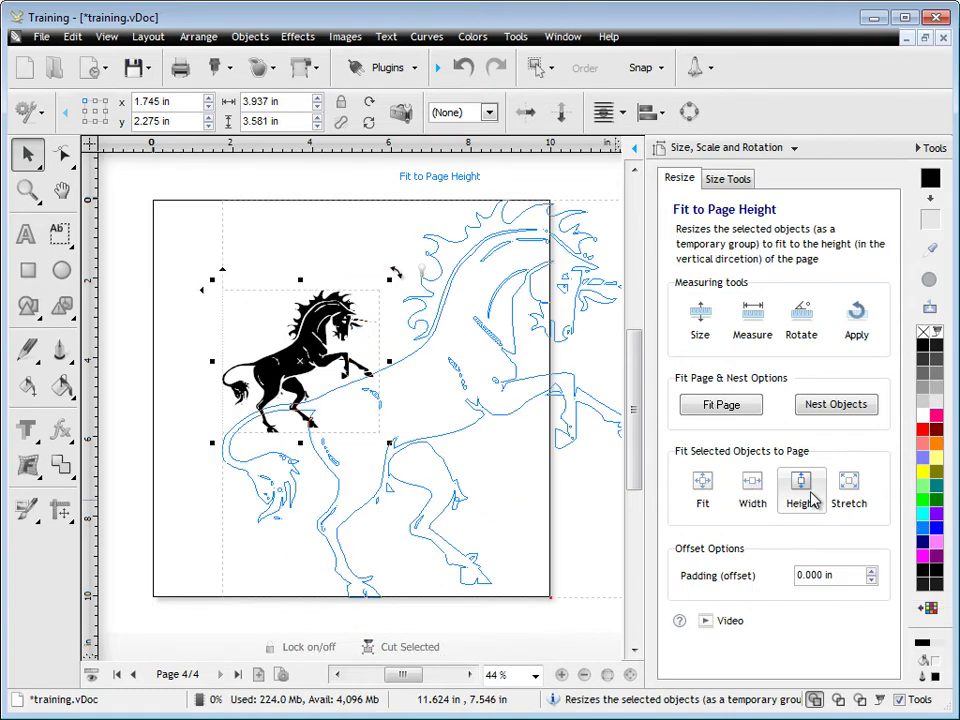
mouse_move(846, 499)
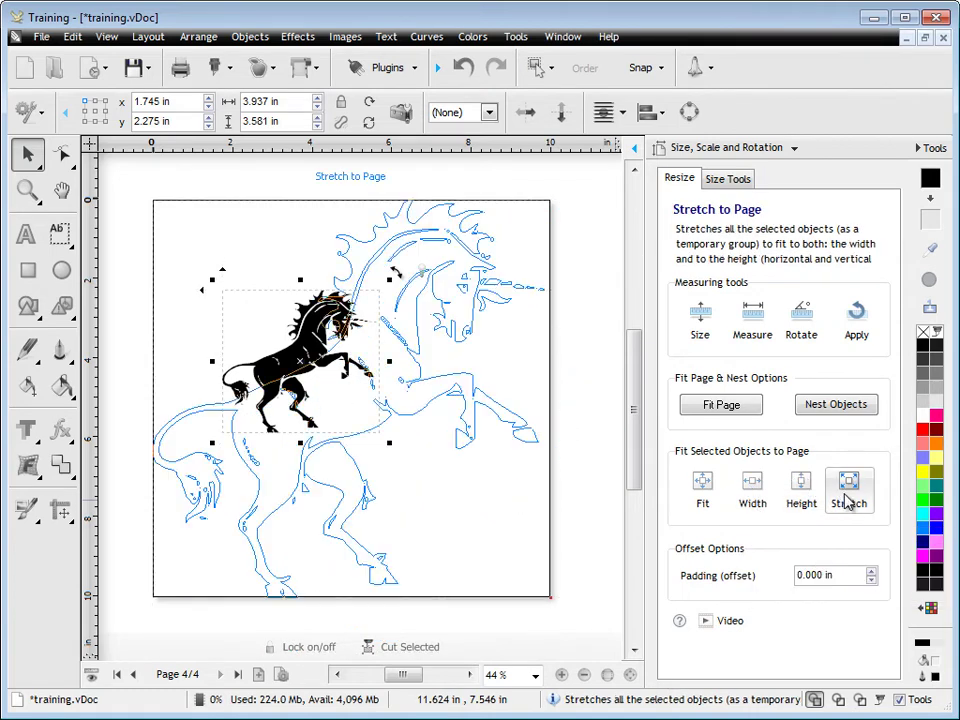
- Stretch the unicorn to fill the whole page without padding, and undo the stretch
left_click(848, 490)
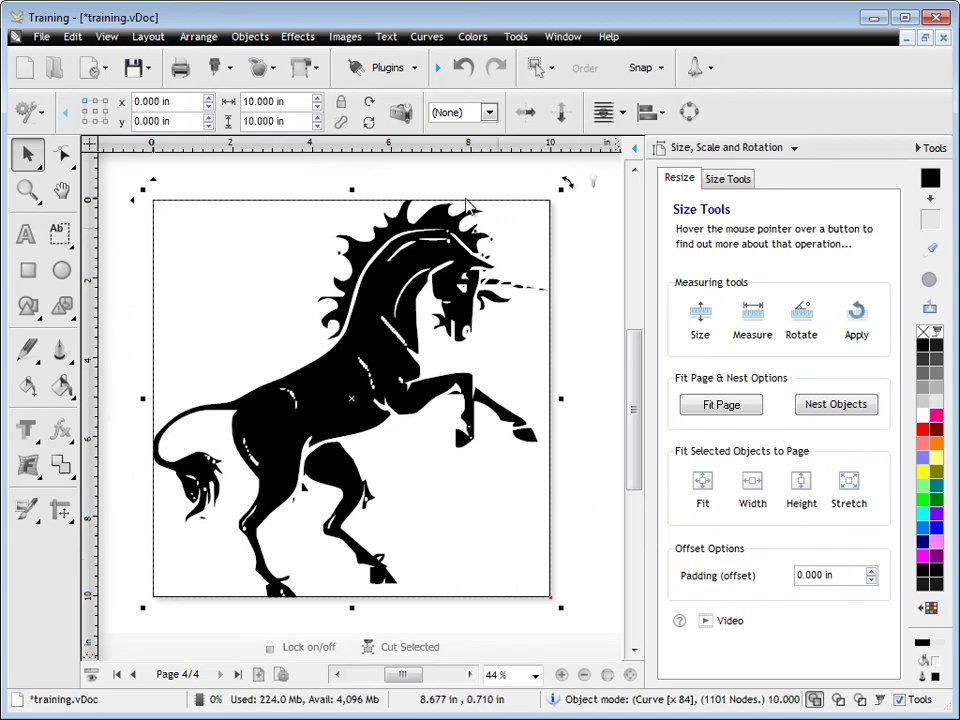
left_click(461, 72)
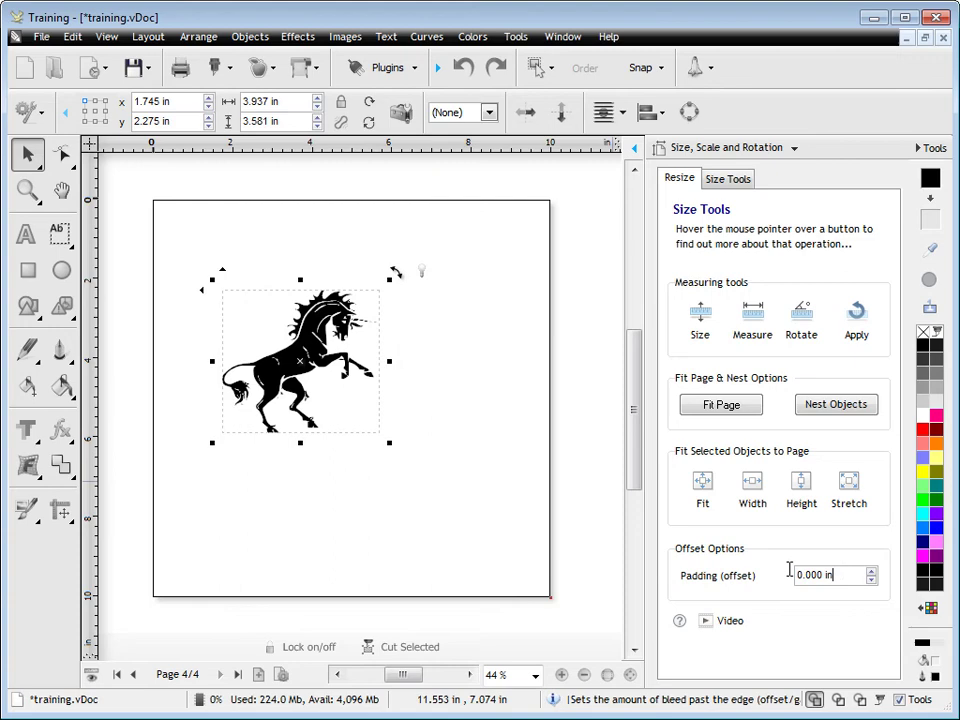
- Set the padding offset to 1.000 in and stretch the unicorn to the page with this margin
left_click(869, 575)
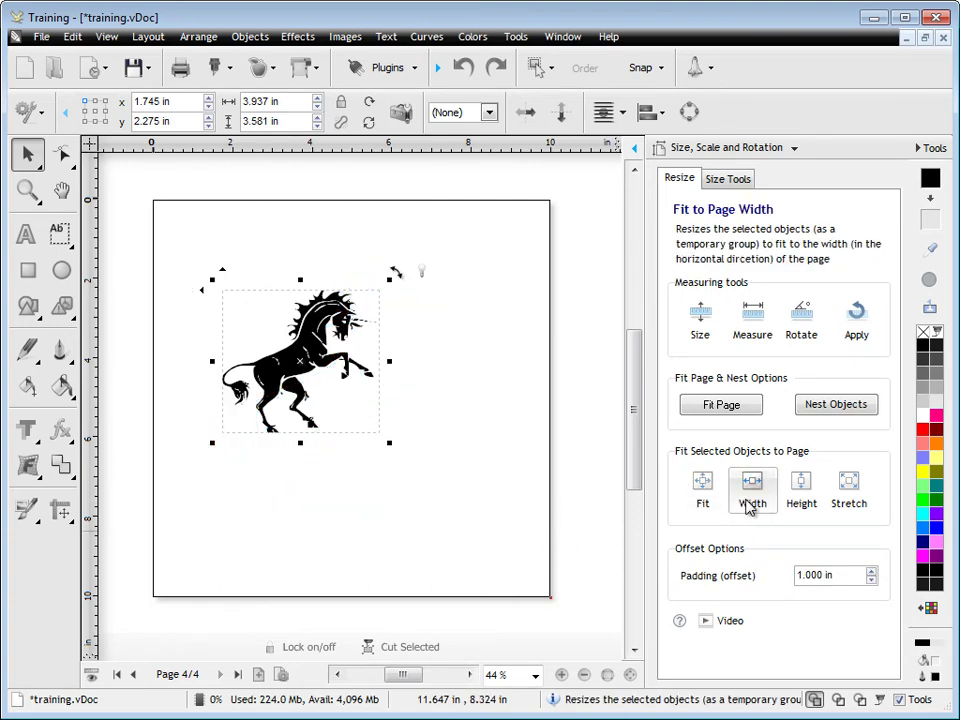
mouse_move(795, 510)
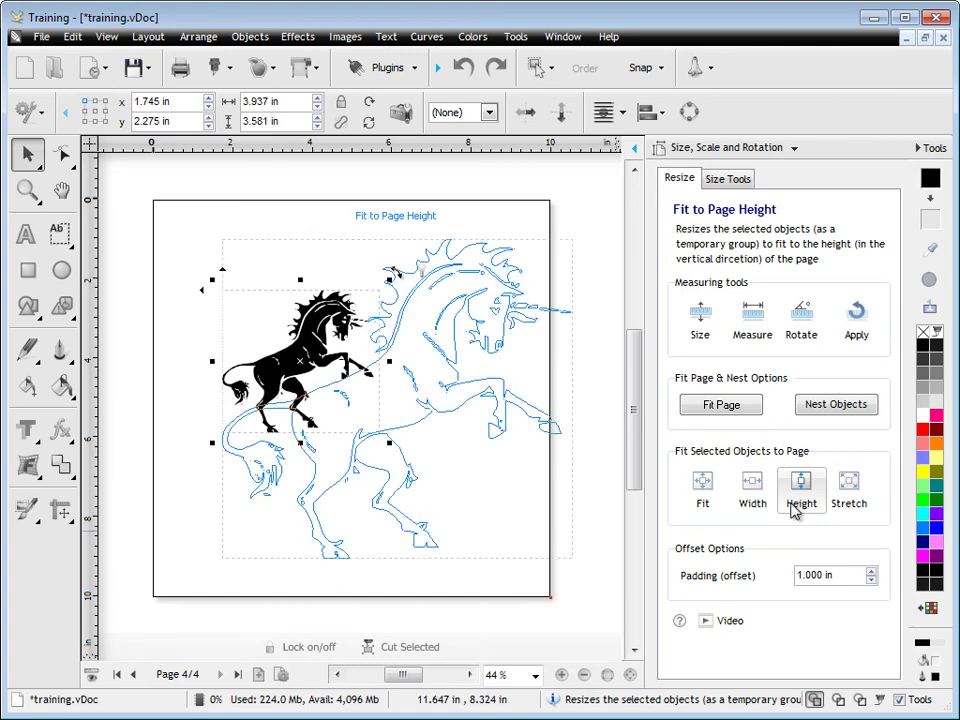
left_click(852, 506)
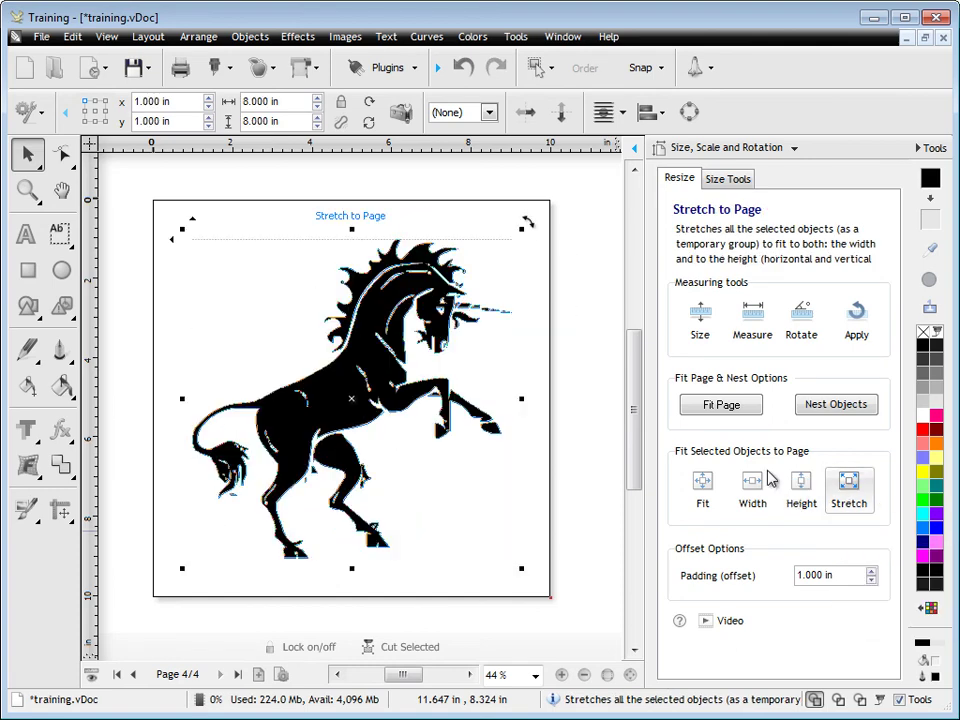